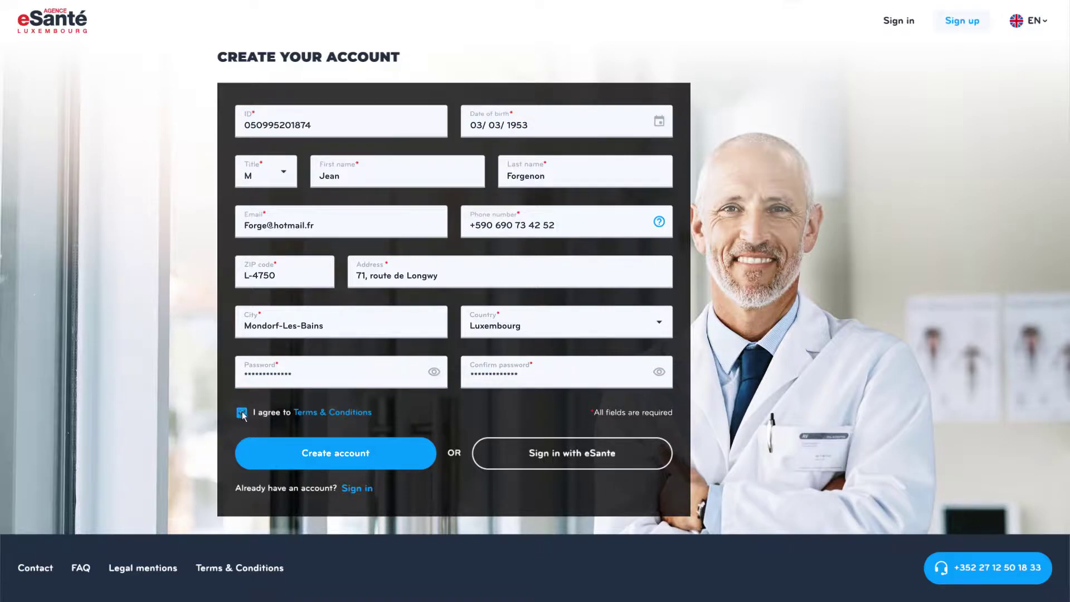
- Finish registration, then filter Centre Hospitalier de Luxembourg specialists to English speakers and apply
click(302, 453)
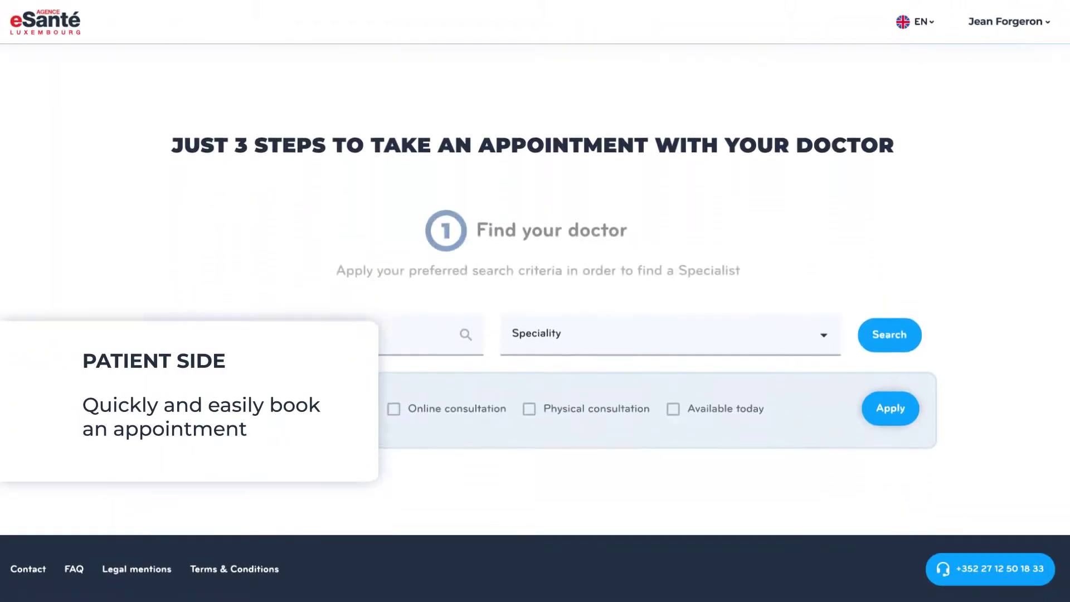
click(226, 309)
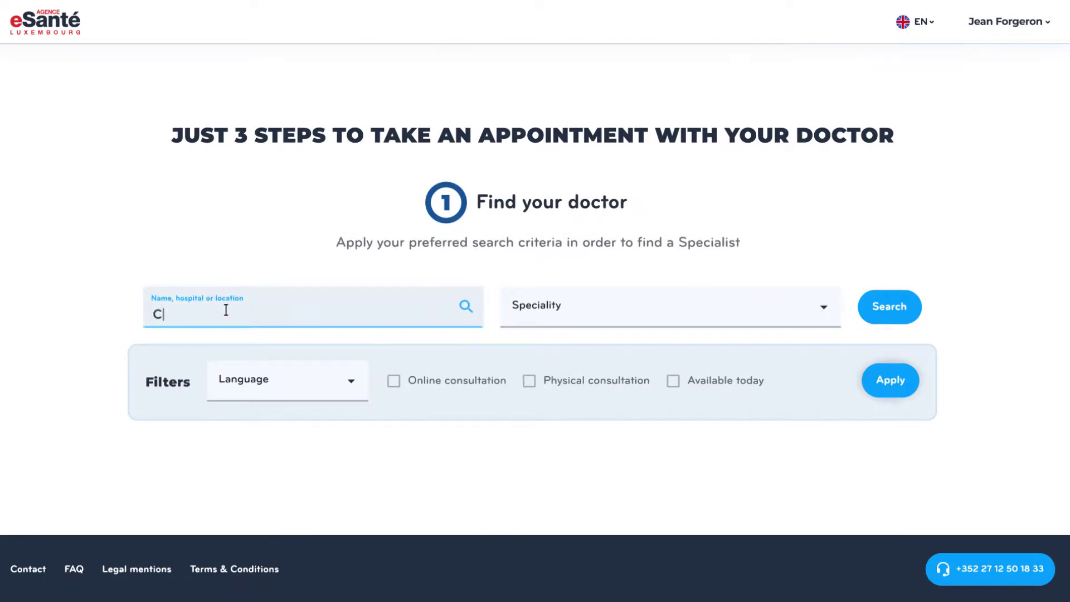
click(221, 382)
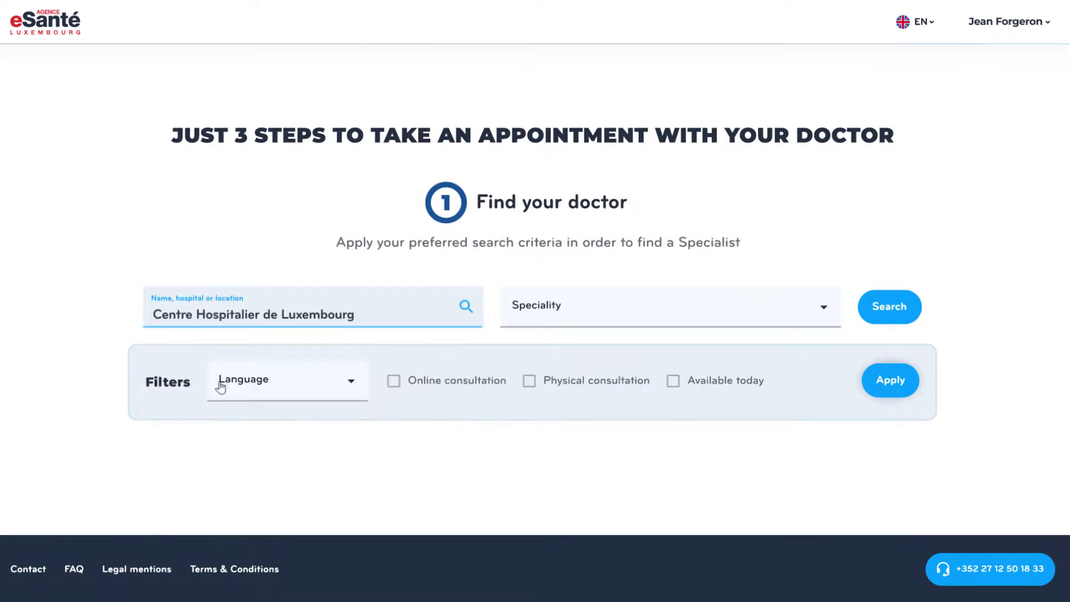
click(351, 385)
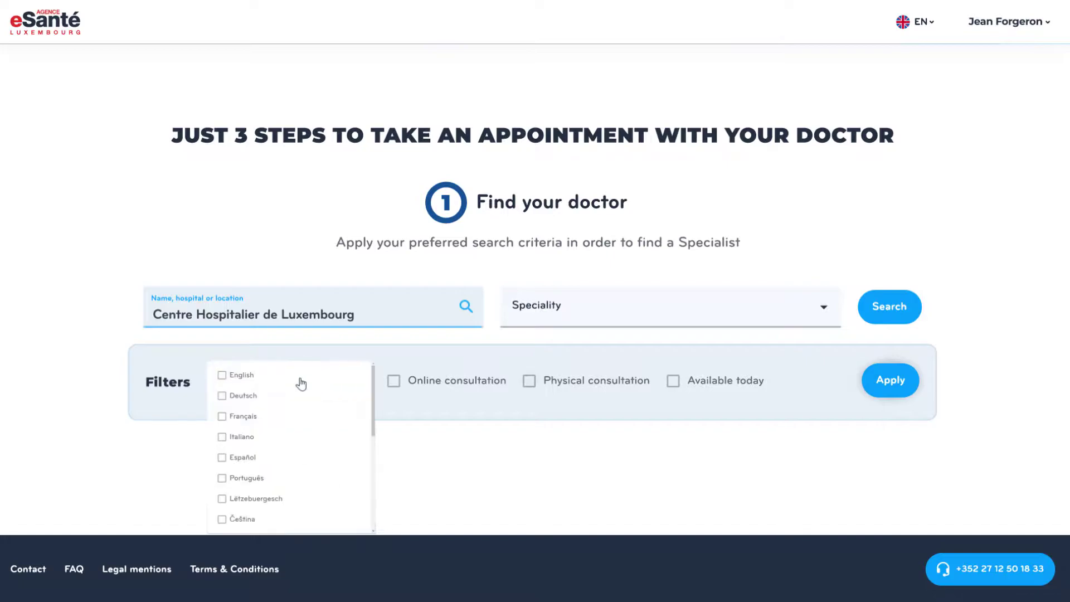
click(222, 375)
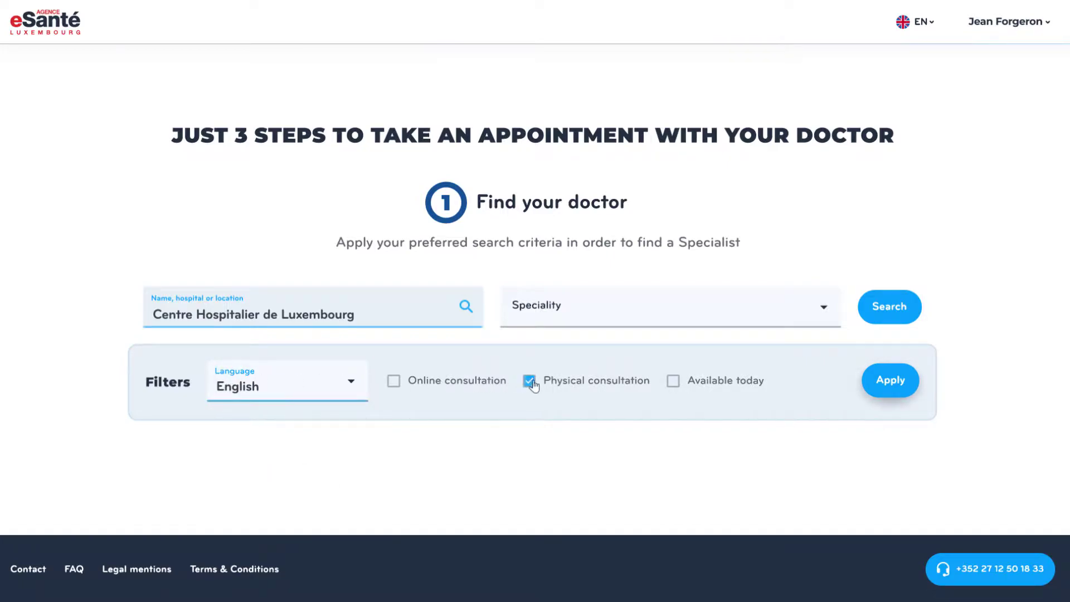
click(889, 384)
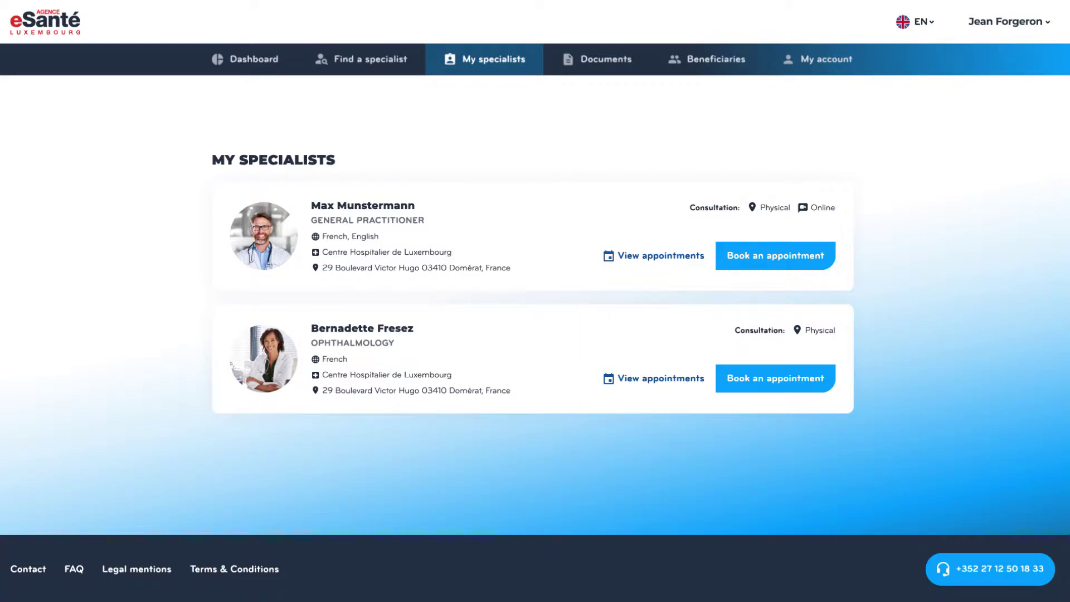
- Book the first listed specialist, the general practitioner, for the Wednesday 9:20 slot
click(771, 251)
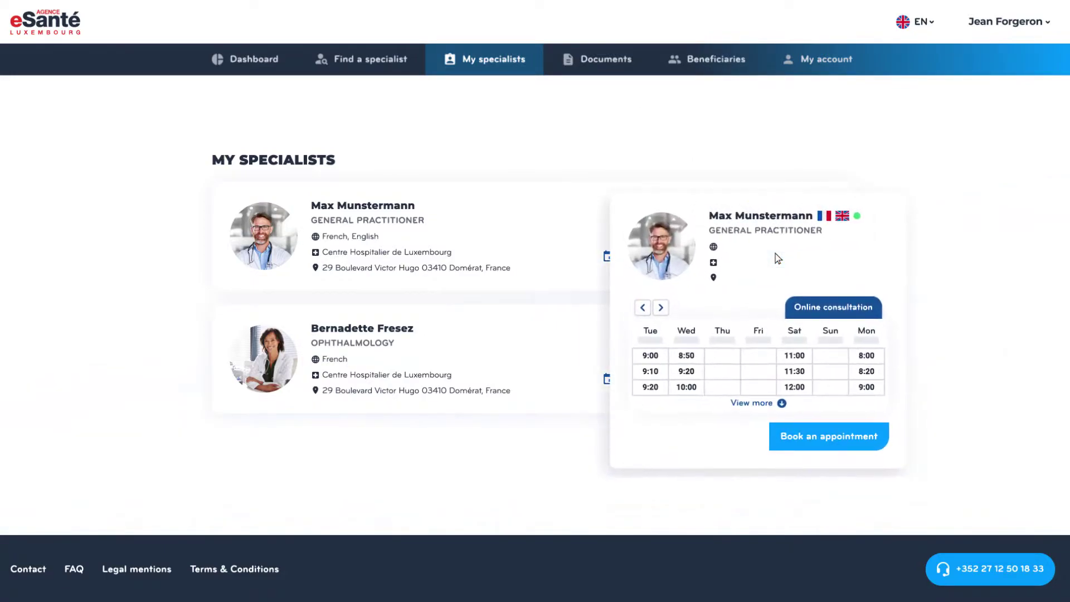
click(435, 350)
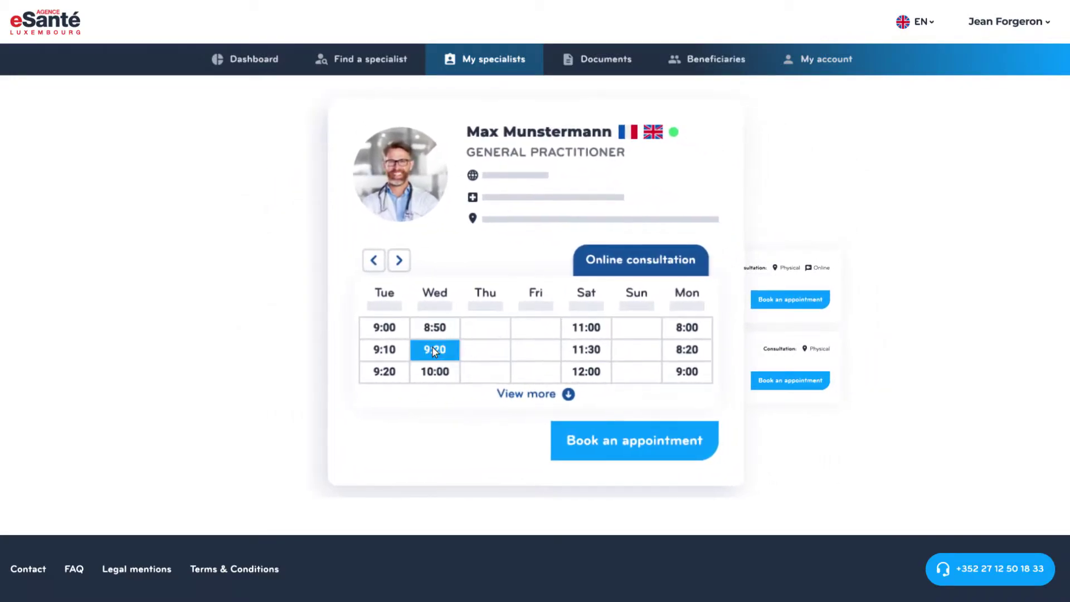
click(633, 443)
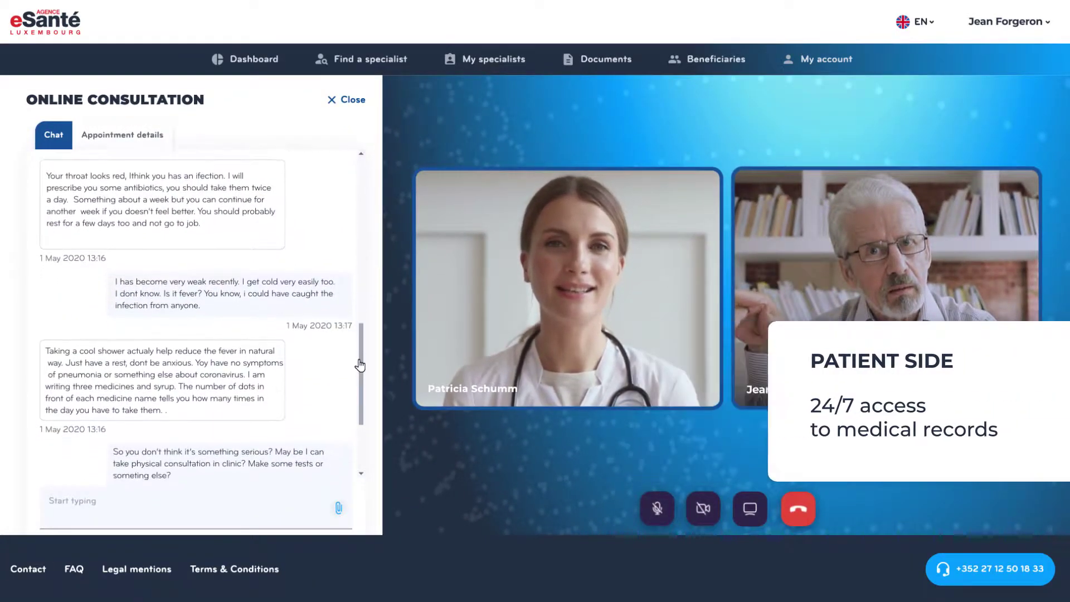
- Send 'Thank you!' in the chat, then view appointment details with prescriptions expanded
click(67, 512)
text(Thank you!)
key(Return)
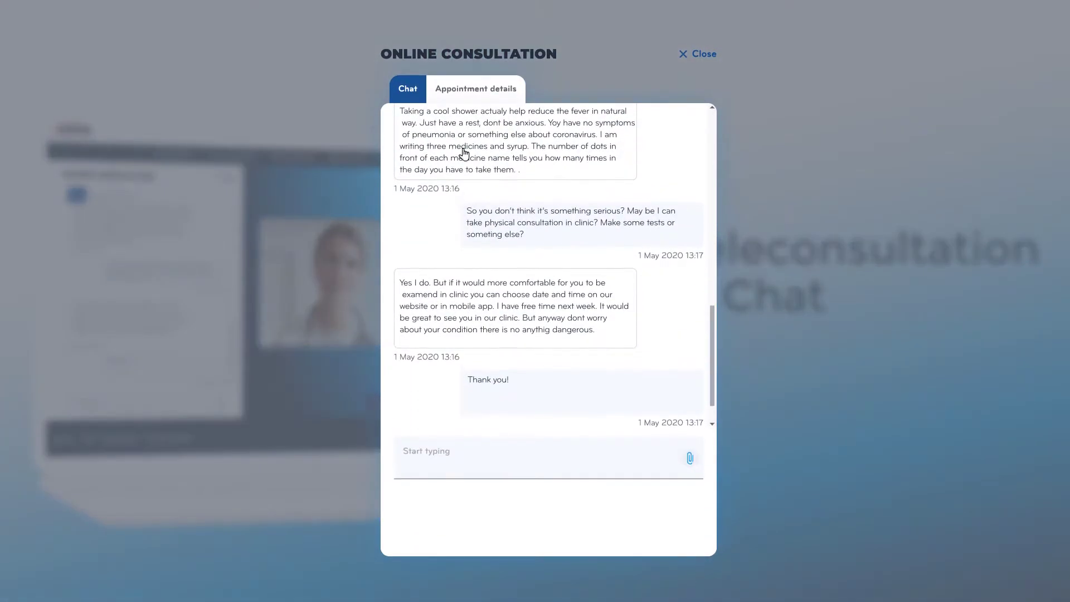
click(472, 92)
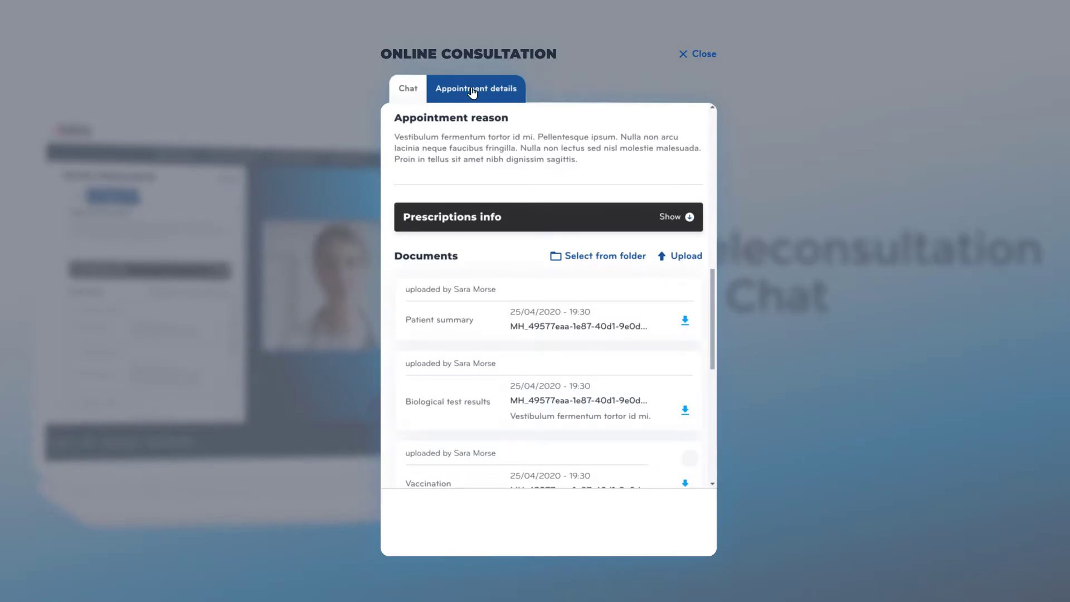
click(690, 218)
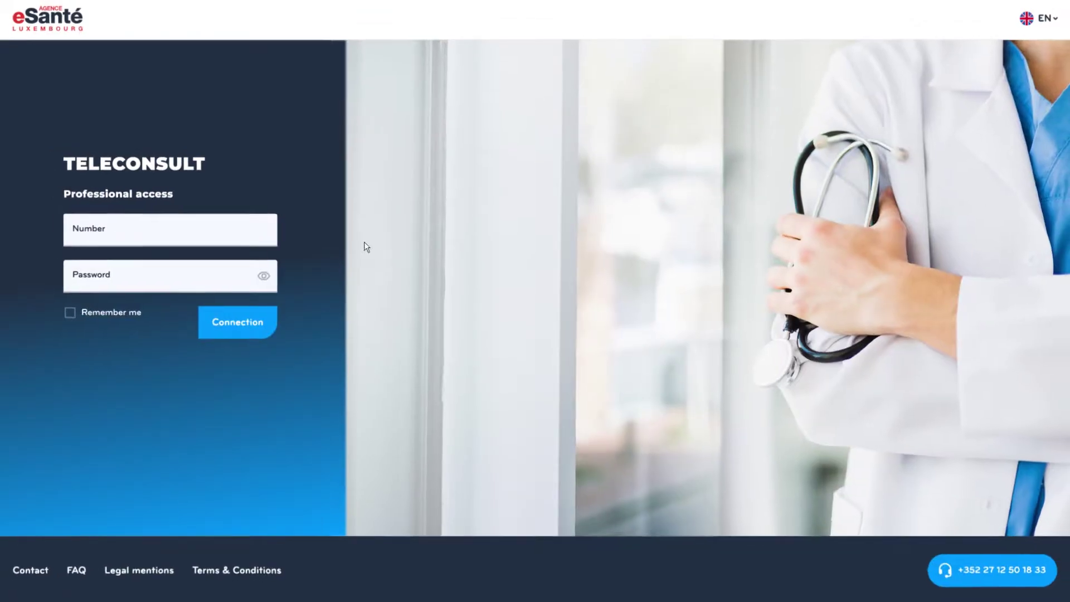
- Sign in to the professional account with the professional ID and password
click(124, 231)
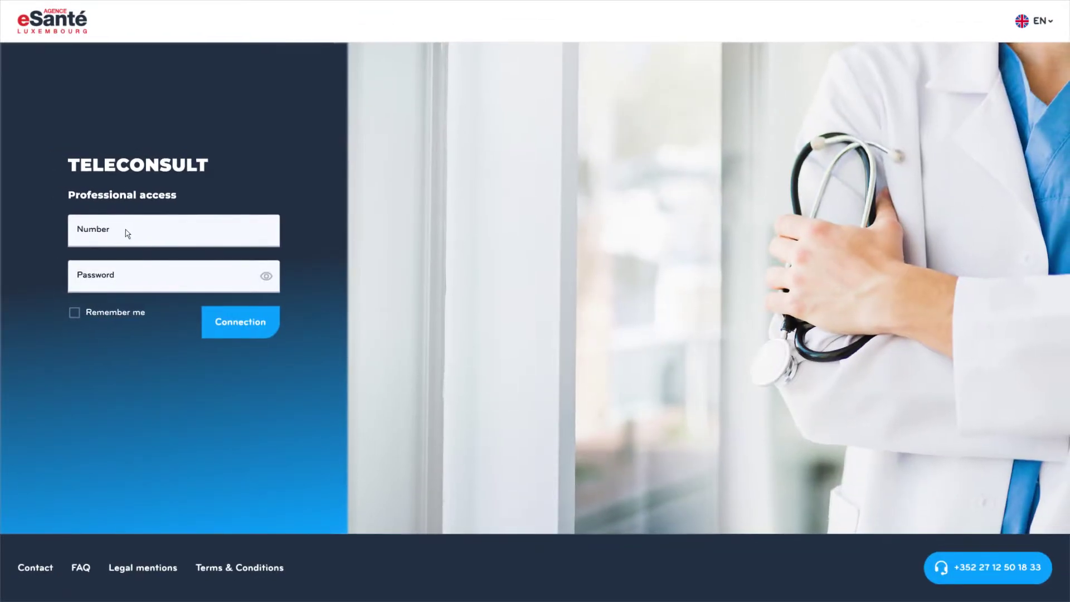
click(120, 284)
text(********)
click(234, 324)
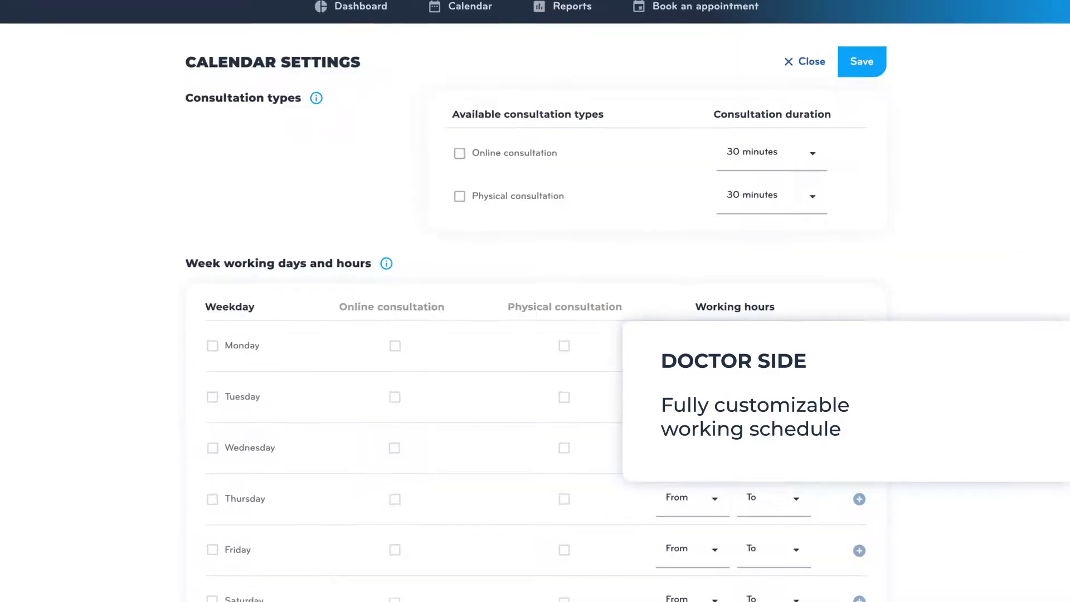
- Make Monday (with a second period), Thursday, Friday (extra hours) and Sunday online working days
click(242, 365)
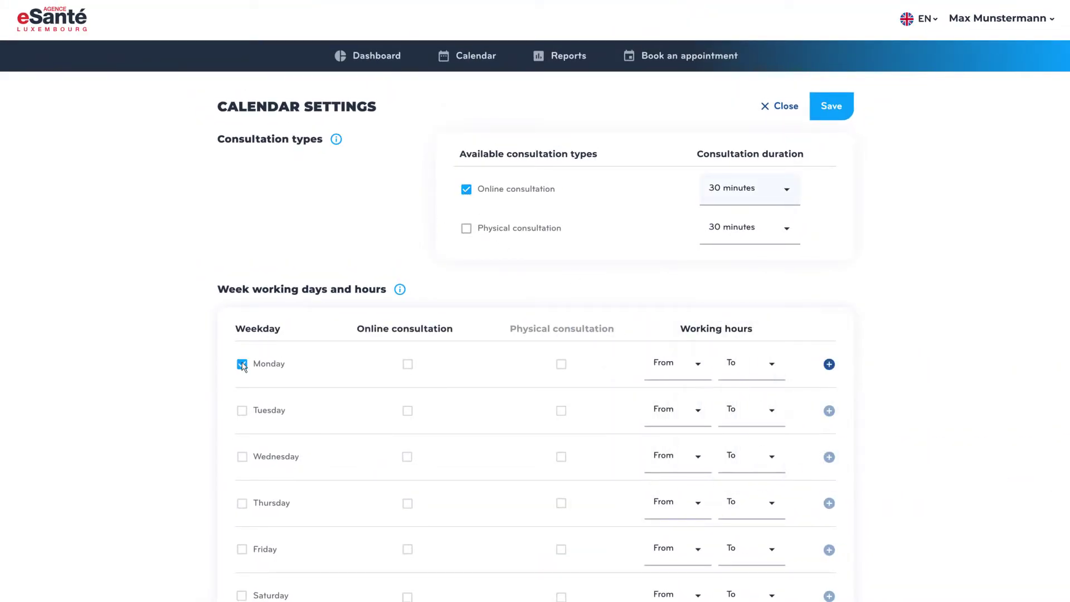
click(829, 364)
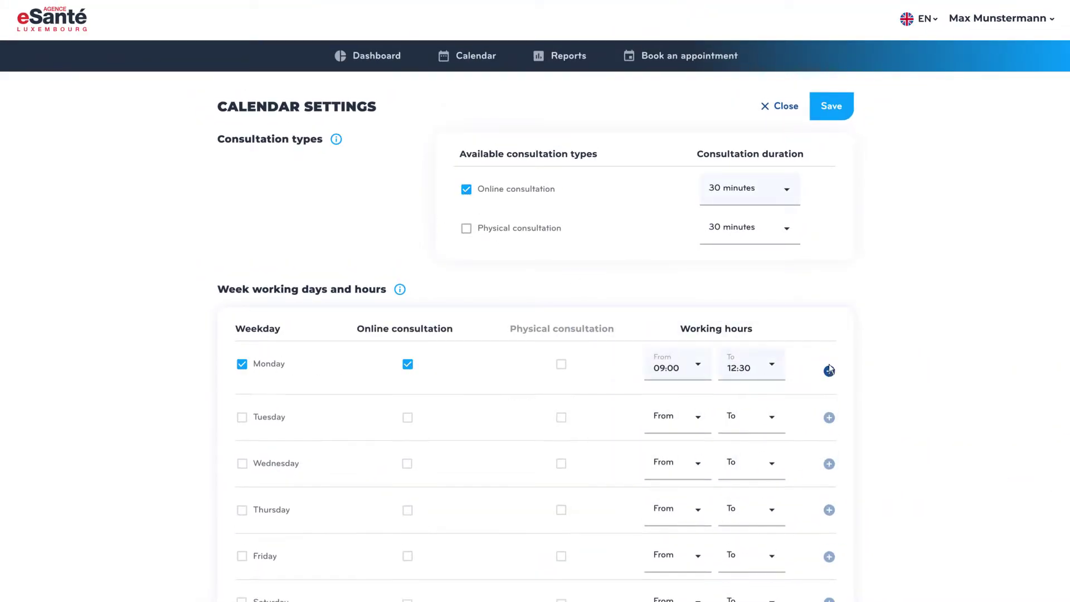
scroll(244, 434, down, 1)
click(242, 431)
scroll(242, 429, down, 4)
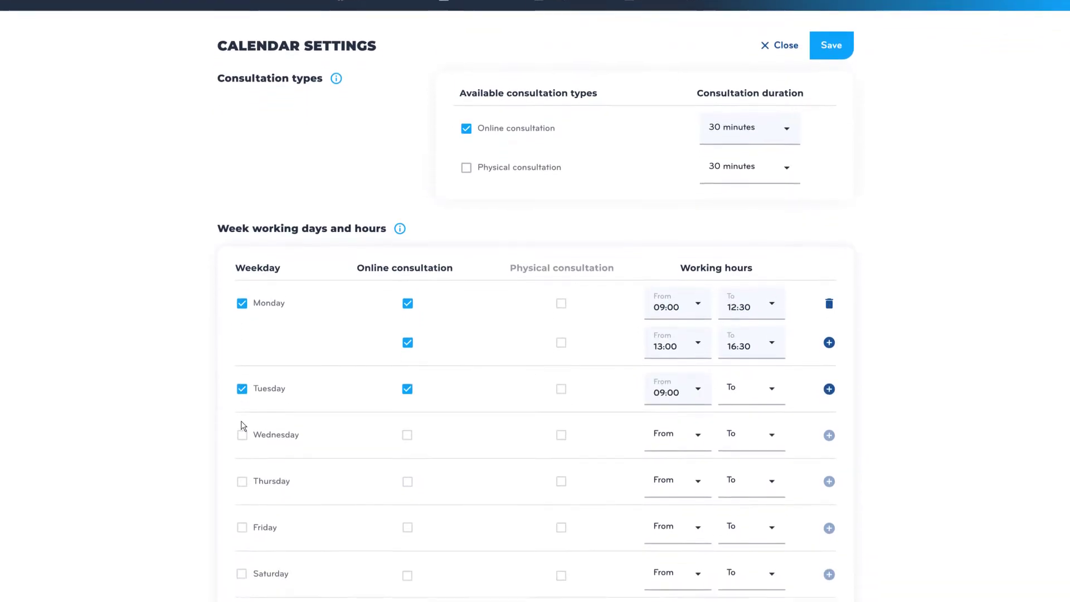
click(241, 423)
click(242, 329)
scroll(244, 466, down, 4)
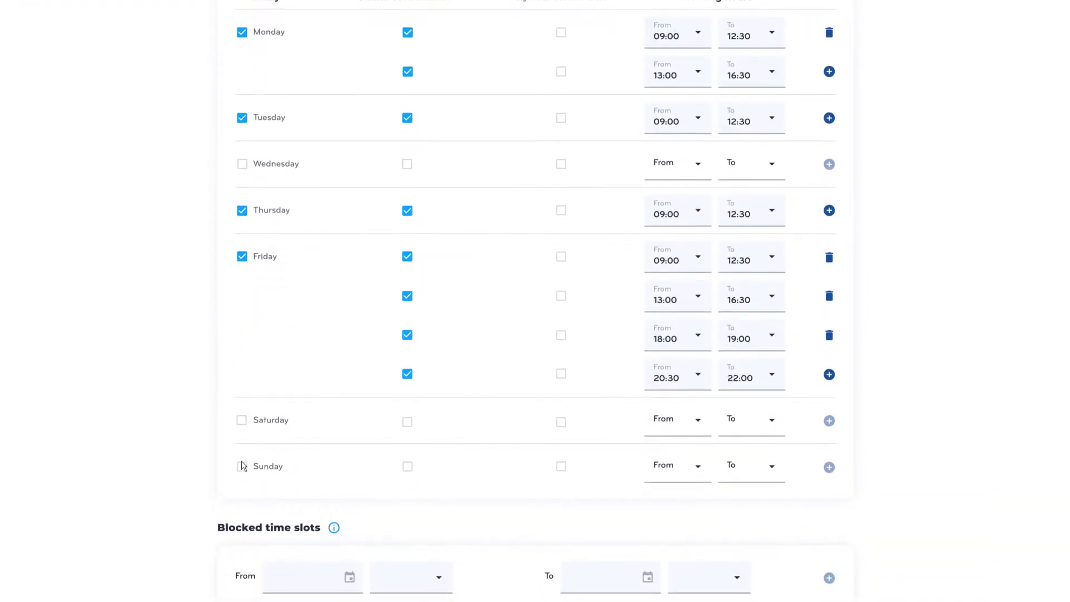
click(241, 423)
- Add a blocked time slot starting 10 March 2021
click(332, 415)
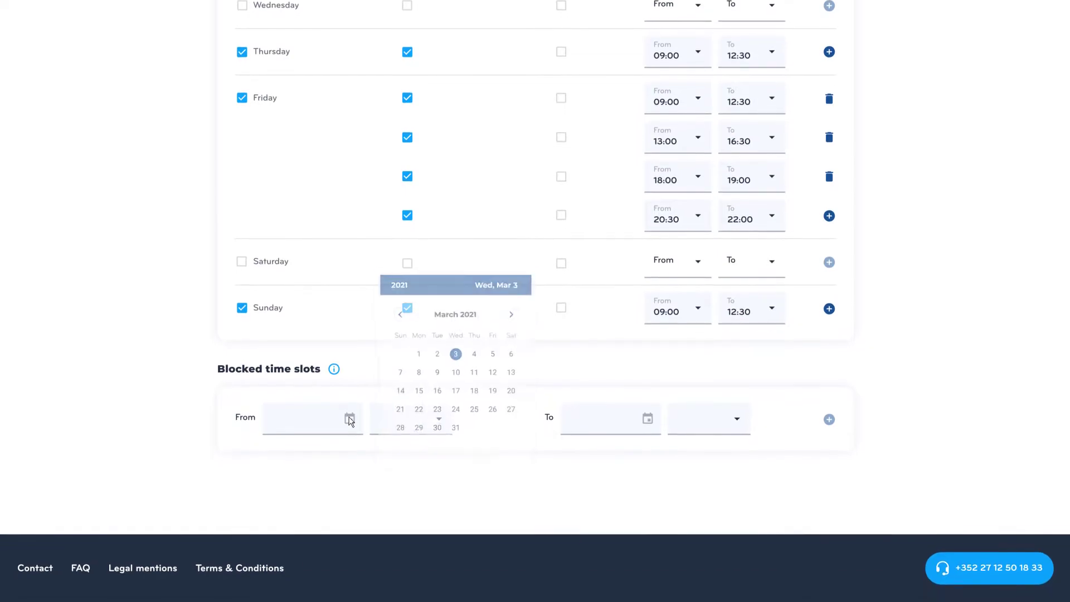
click(456, 372)
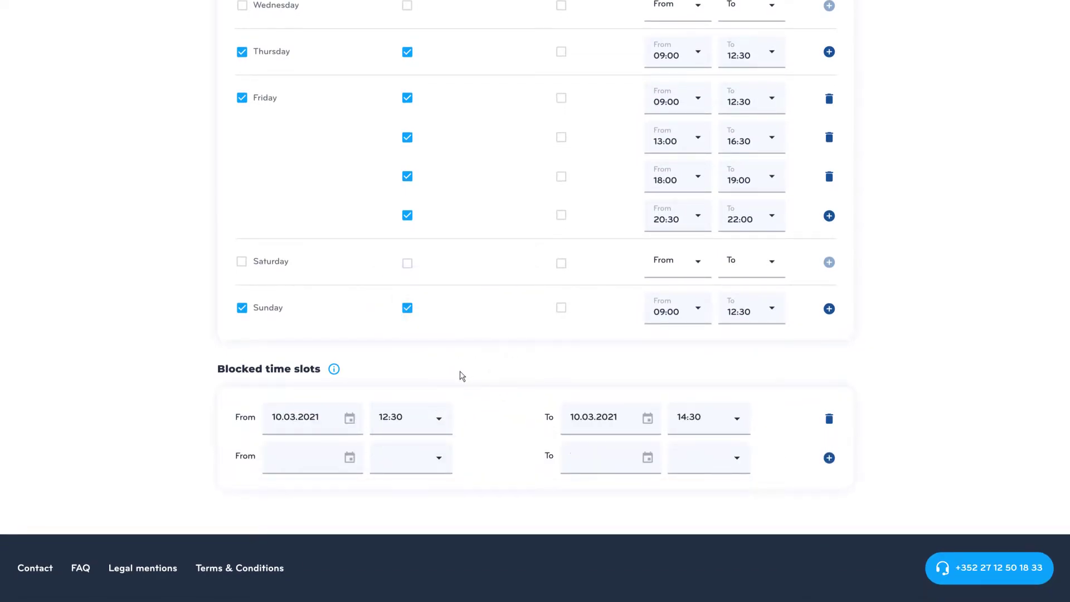
scroll(457, 377, up, 5)
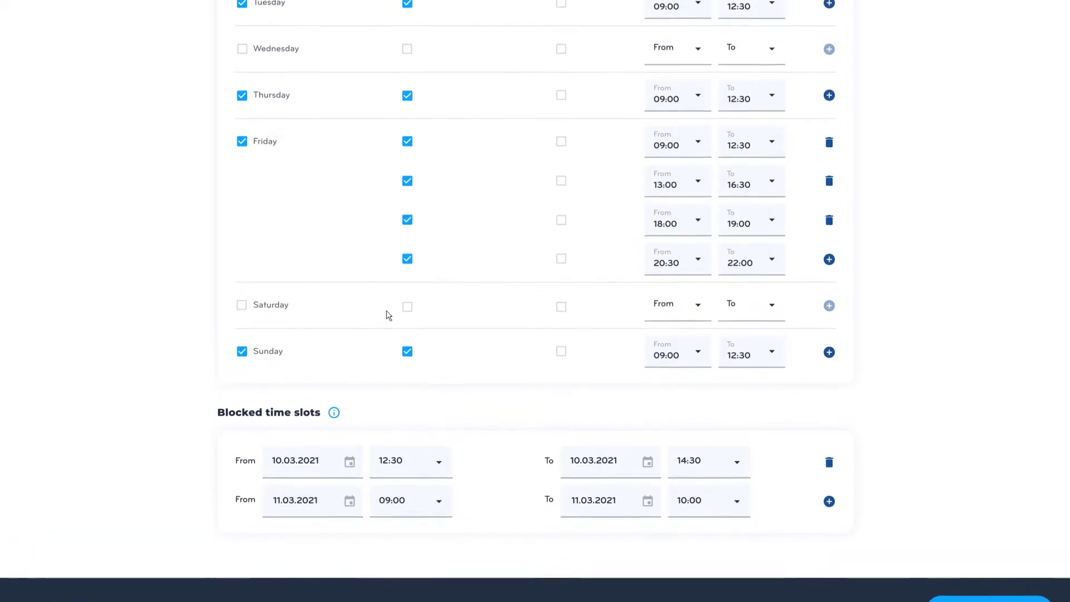
- Save the calendar settings and cancel the Calendar Changes conflict warning
click(243, 302)
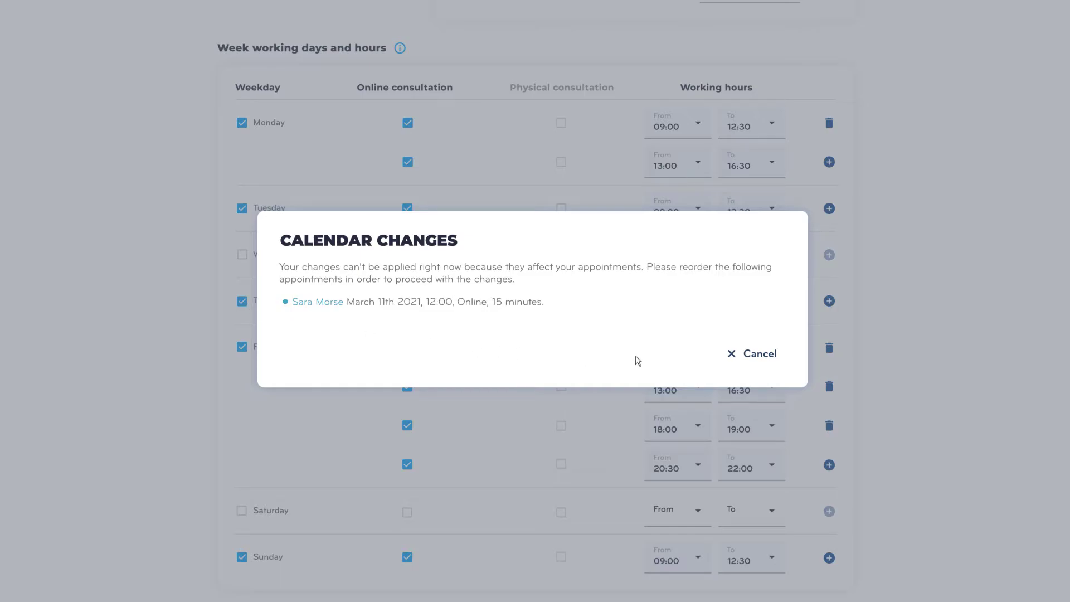
click(754, 356)
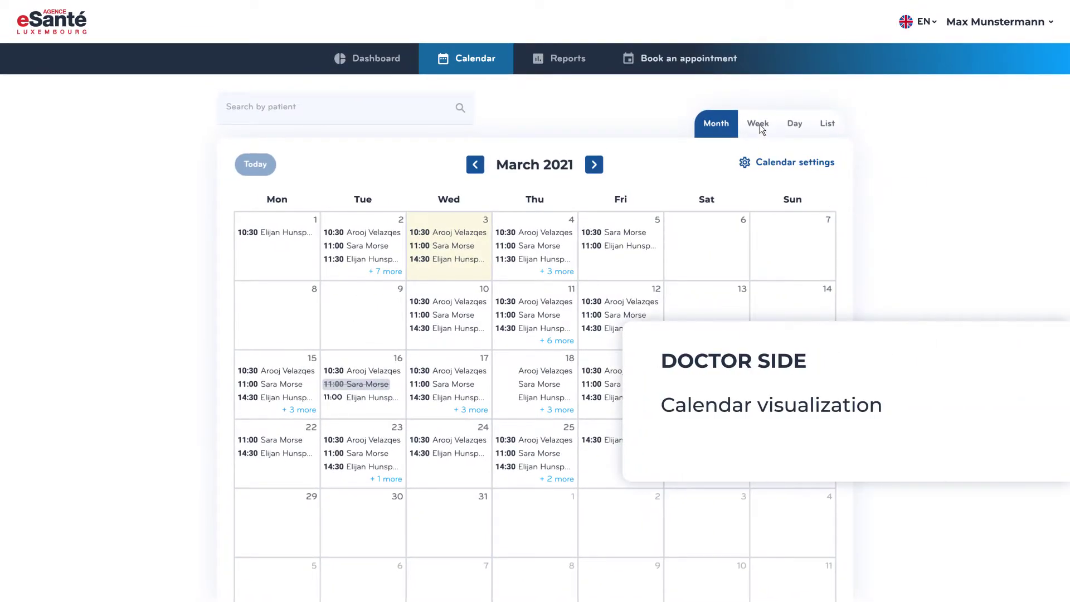
- Preview the Week, Day and List layouts and all March 18 appointments
click(759, 124)
click(795, 124)
click(827, 123)
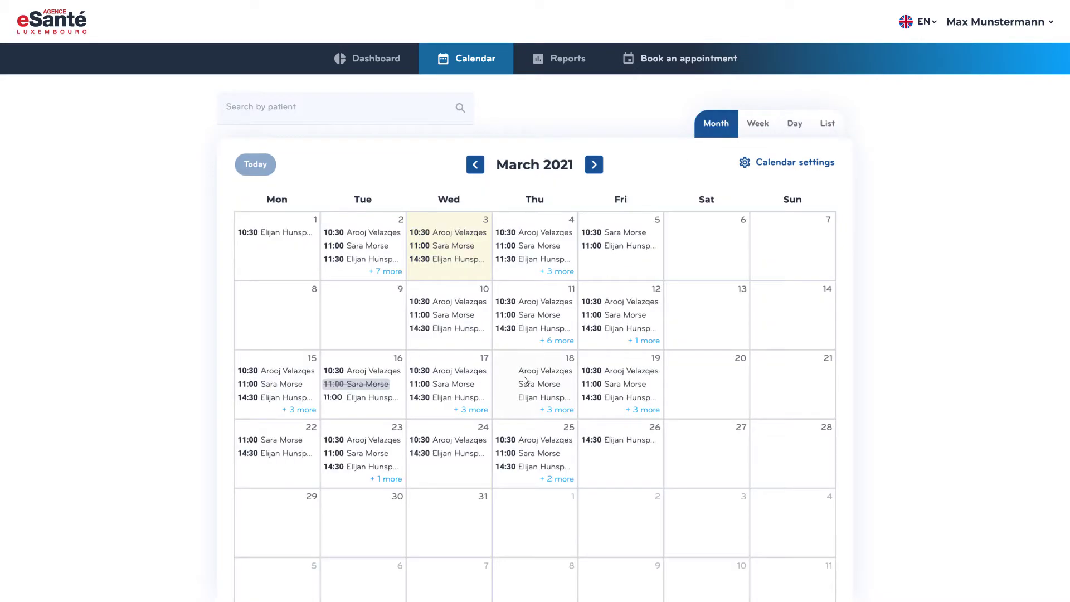
click(525, 380)
- Open and close the 3 March 14:30 appointment in the Mar 1–7 week view
click(759, 124)
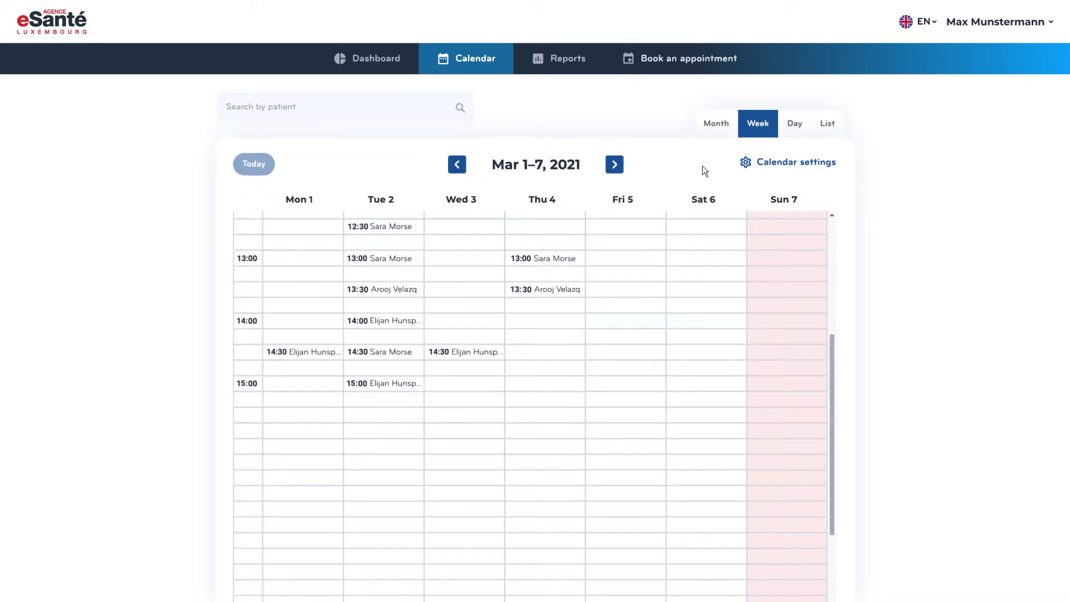
click(466, 352)
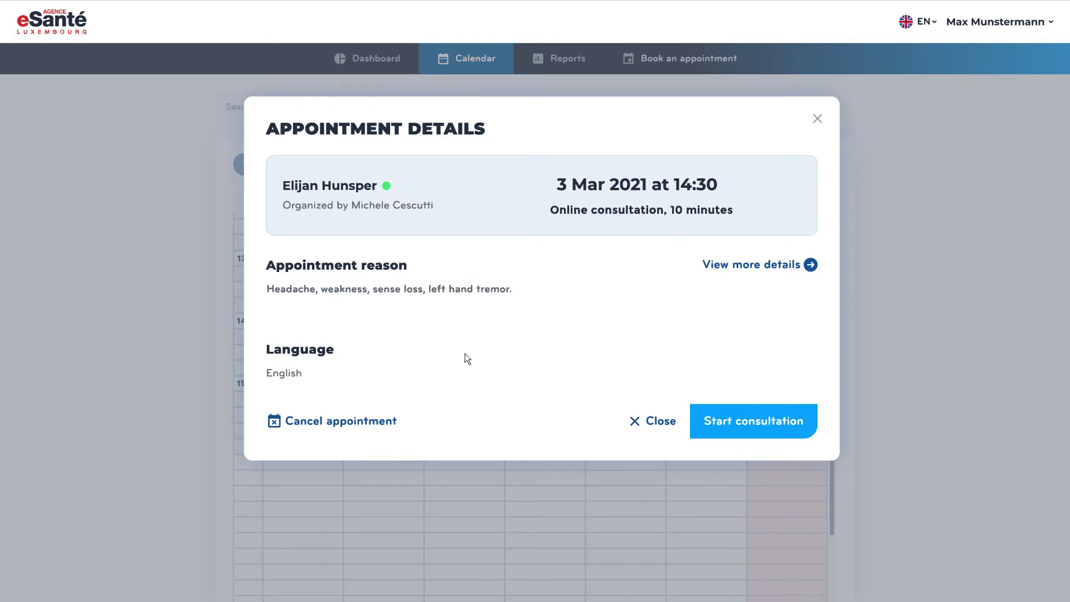
click(660, 422)
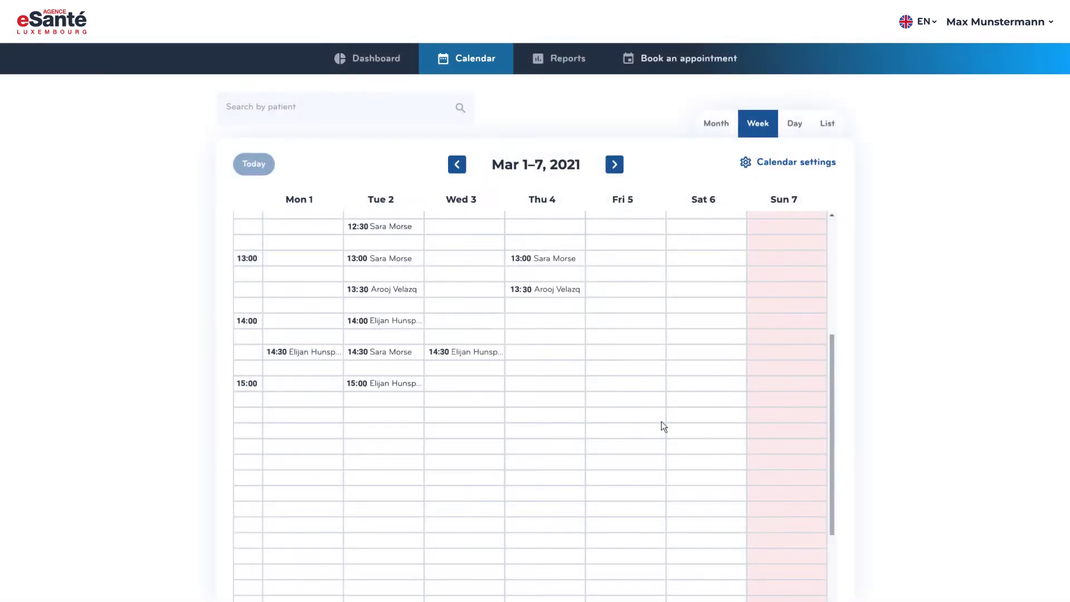
- Check the Dashboard's March patient chart and appointment cards, then open the monthly Reports
click(386, 59)
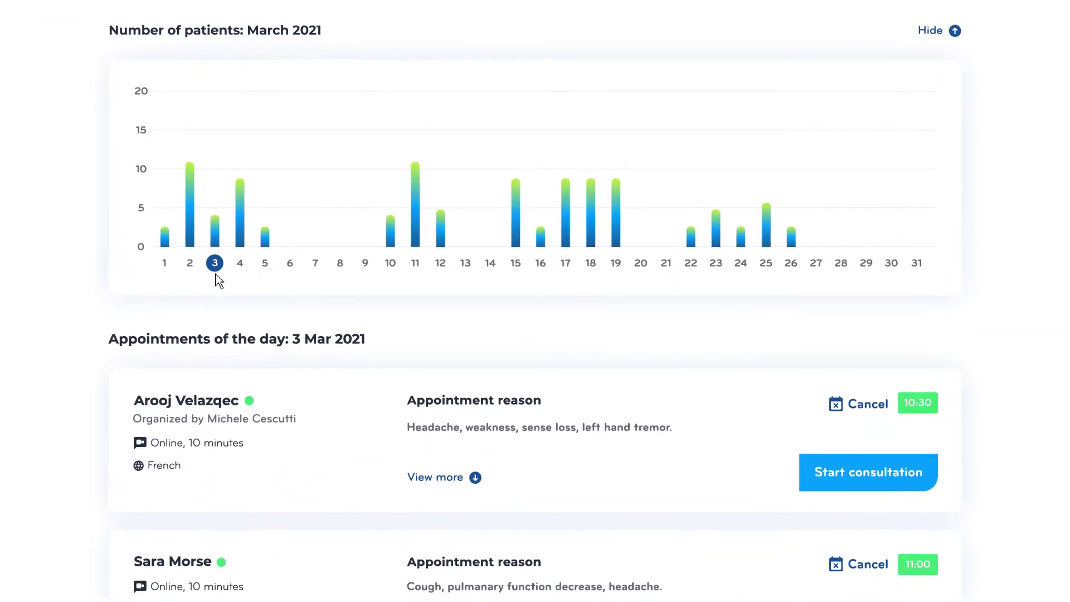
scroll(218, 280, down, 3)
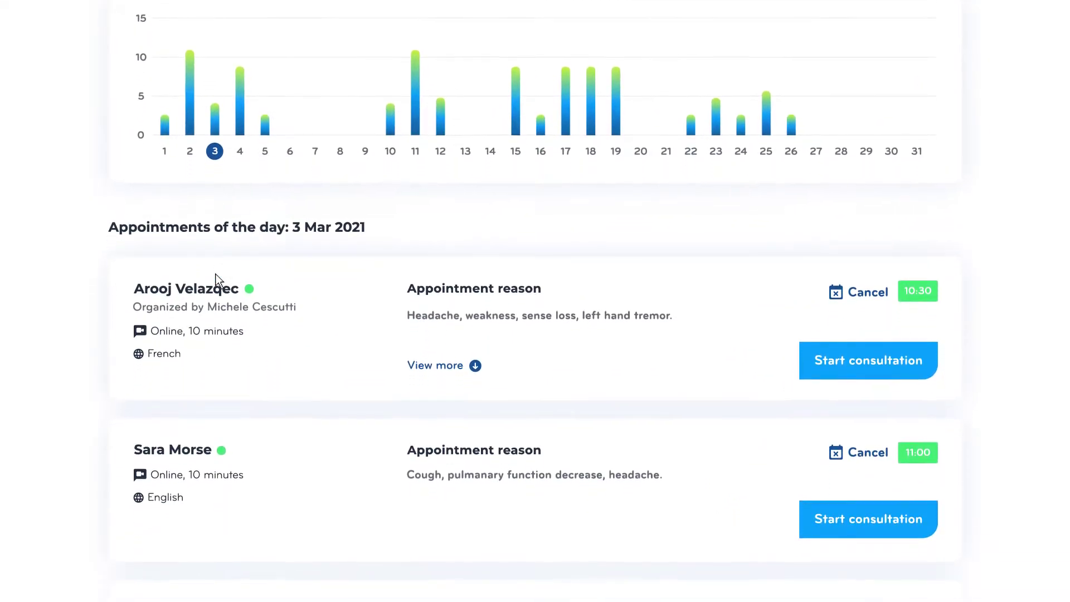
scroll(218, 280, down, 3)
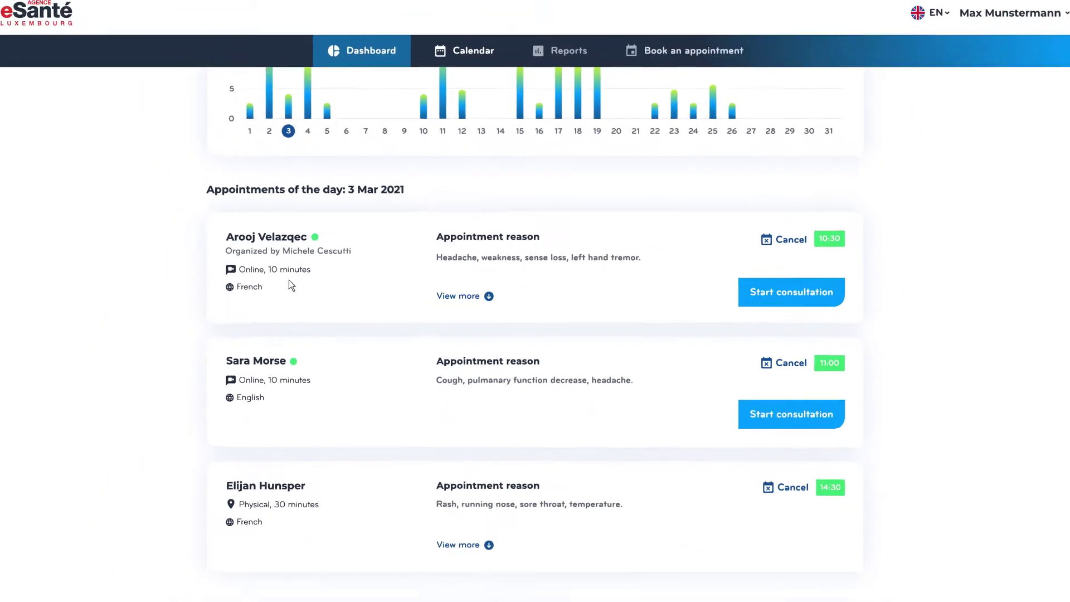
click(563, 59)
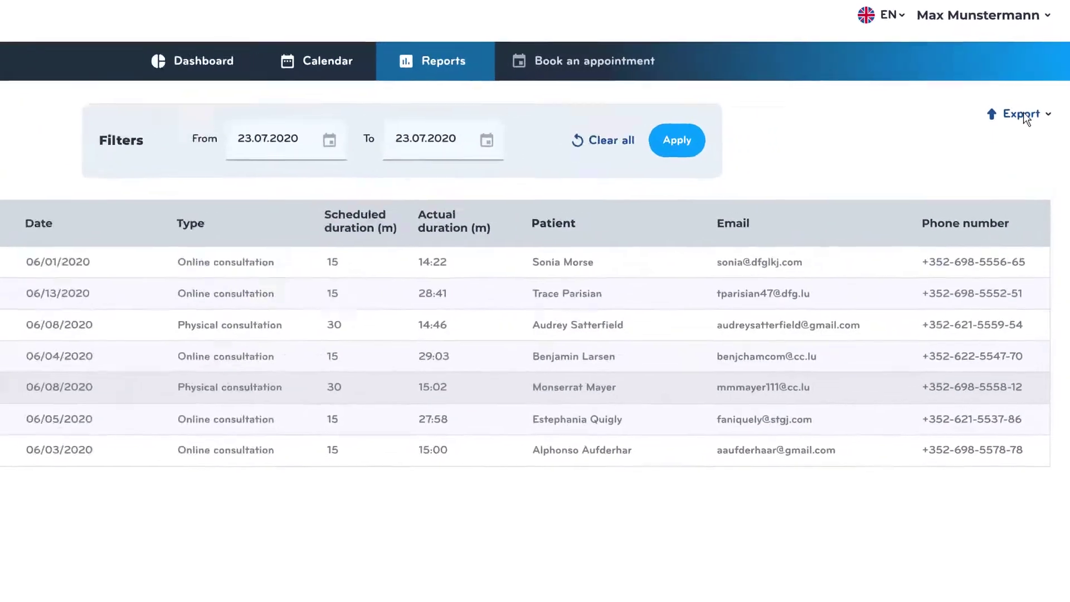
- Show the report's .XLS and .CSV export options
click(1027, 106)
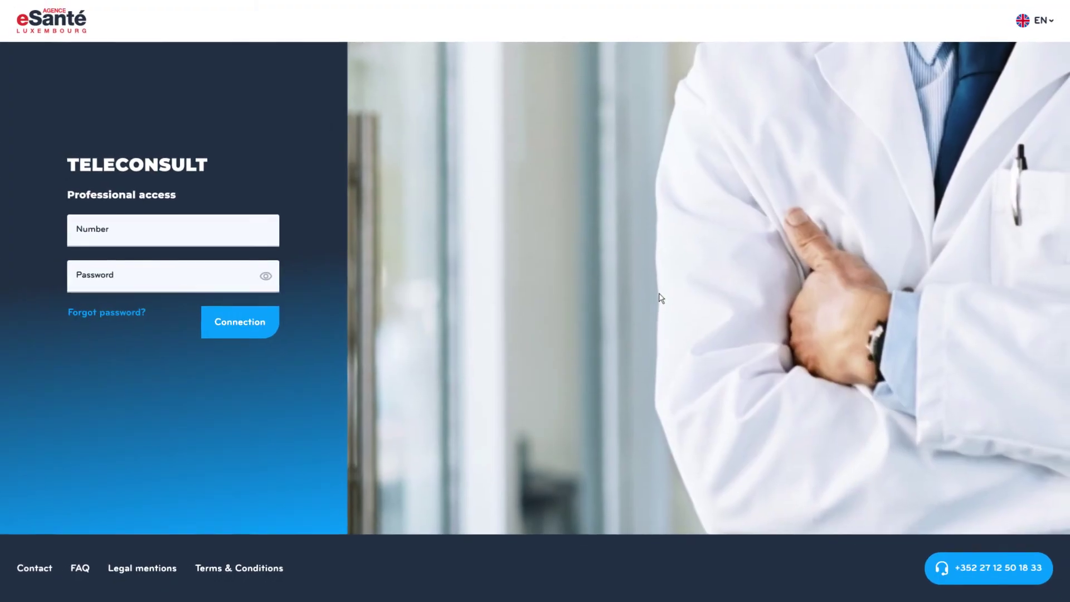
- Open the EN language menu offering English, Deutsch, Français and Lëtzebuergesch
click(1037, 21)
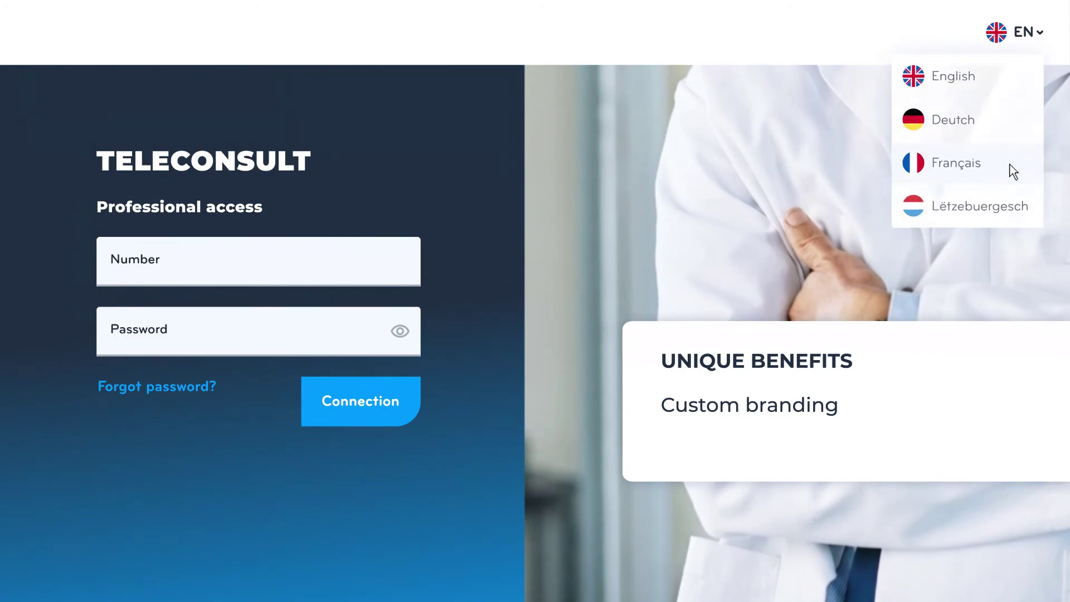